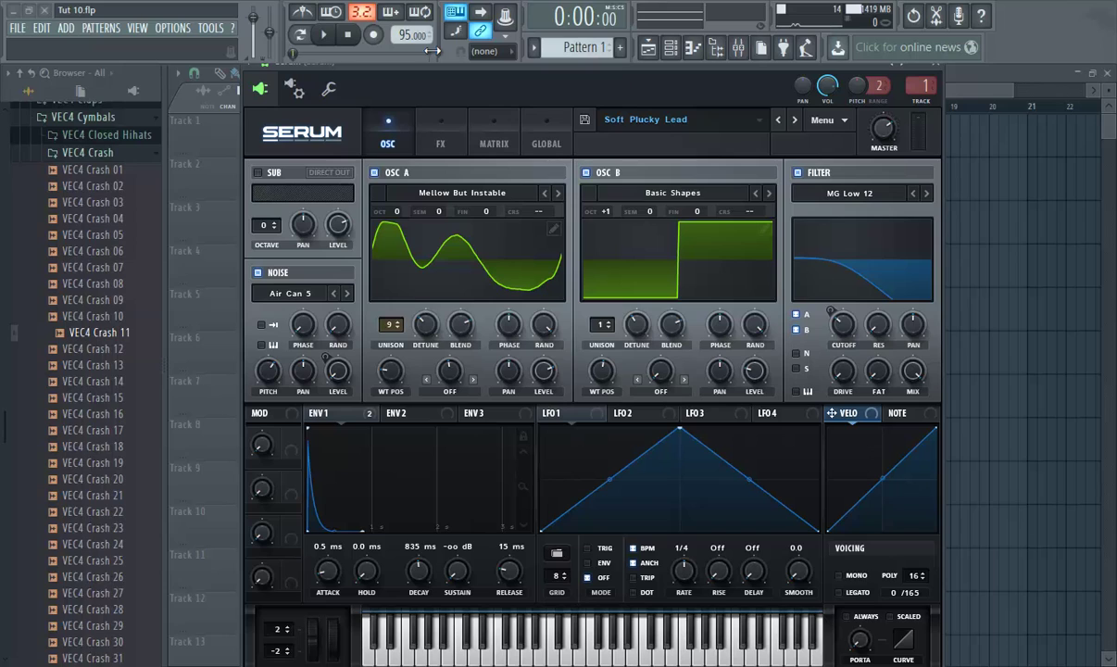
# Audition the finished patch, then reset Serum to the Init preset.
pyautogui.press('space')
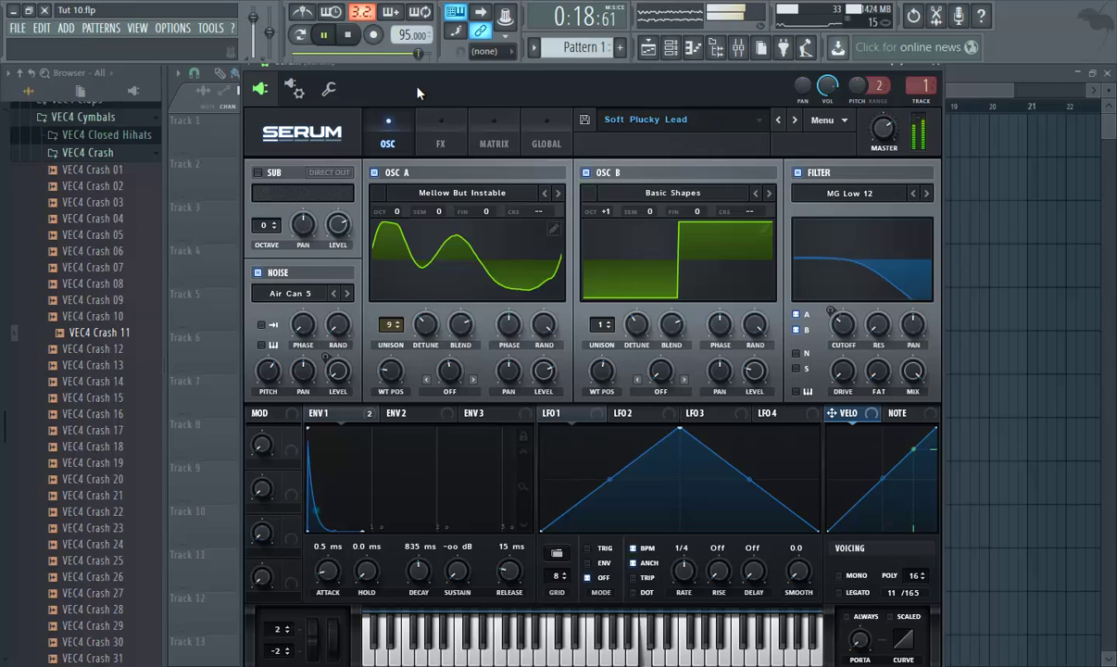
pyautogui.press('space')
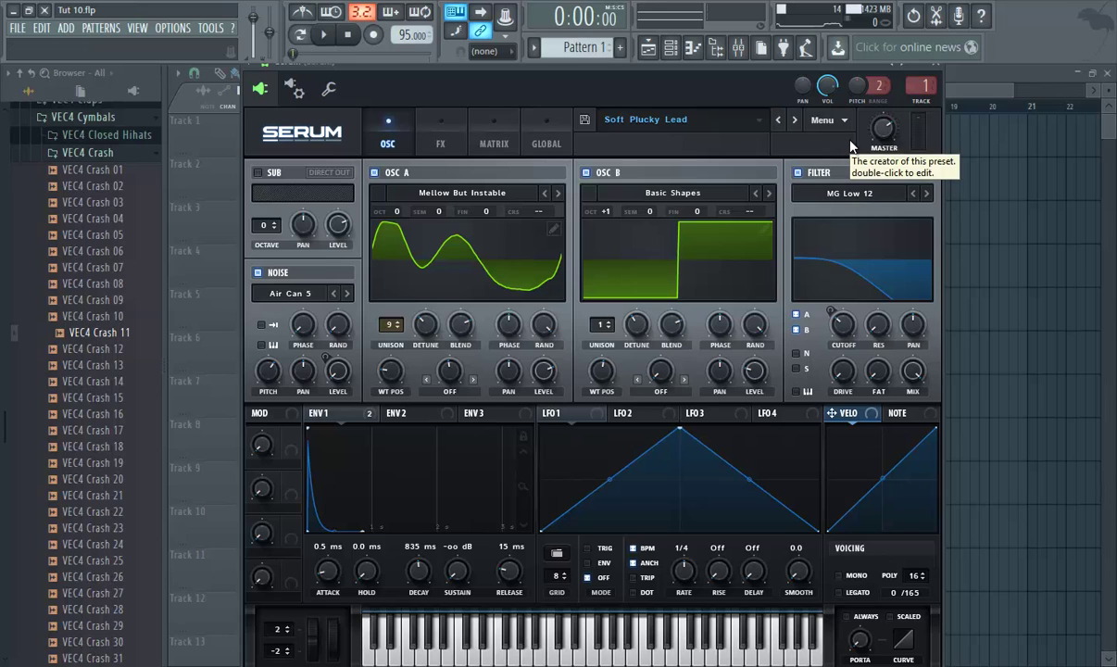
pyautogui.click(828, 121)
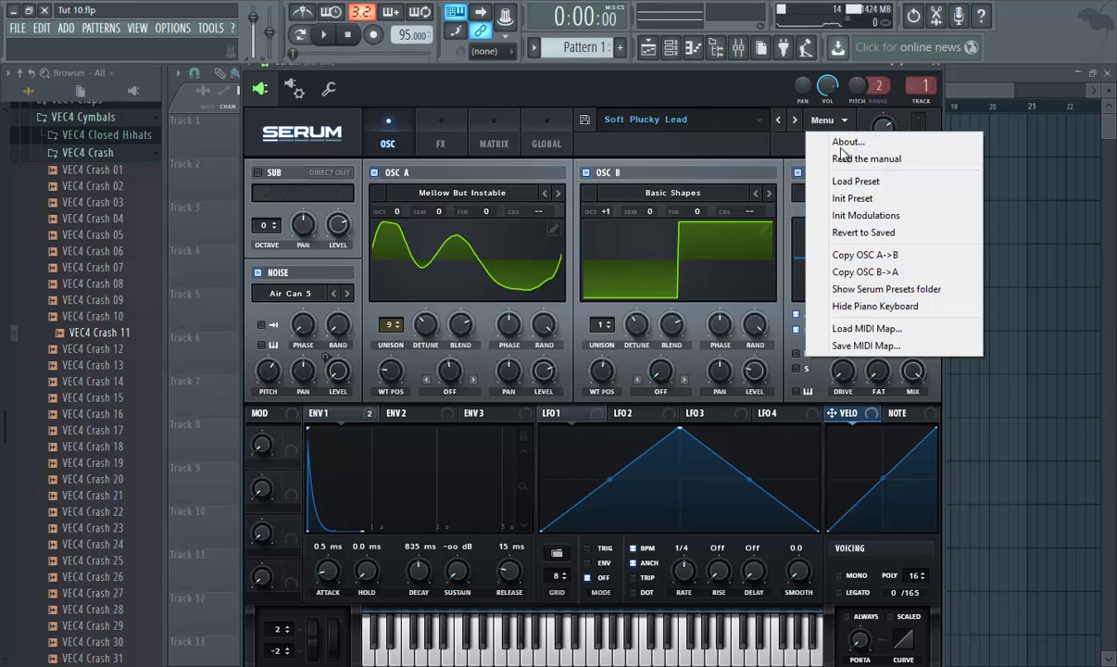
pyautogui.click(852, 198)
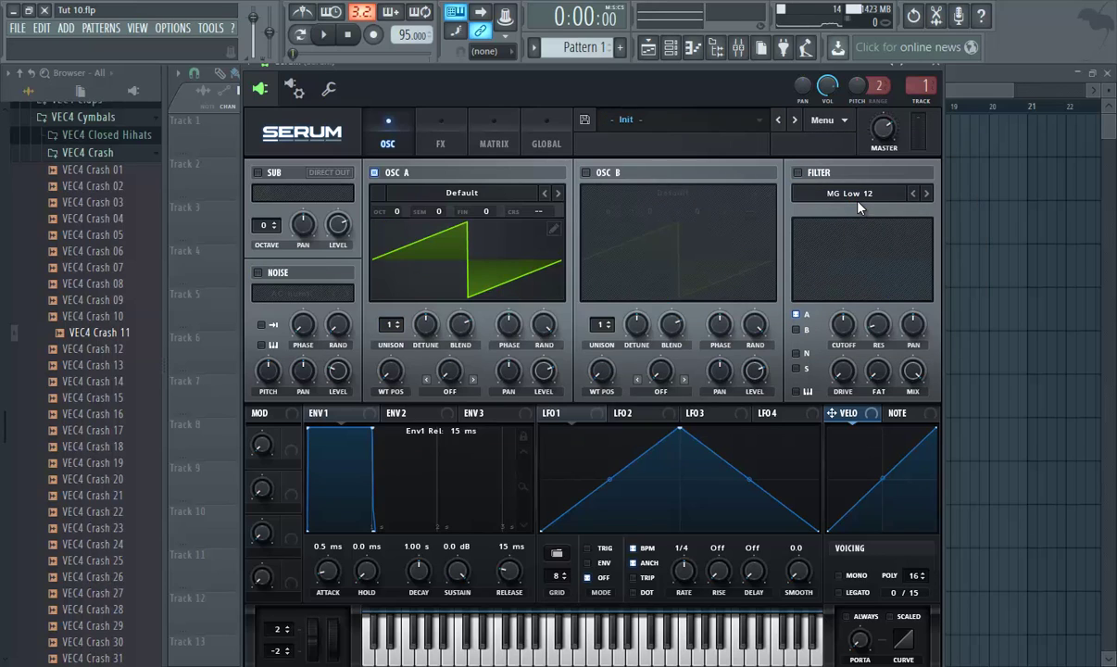
# Load Mellow But Instable into OSC A with 9 unison voices, detune 0.12 and WT position 49.
pyautogui.click(413, 195)
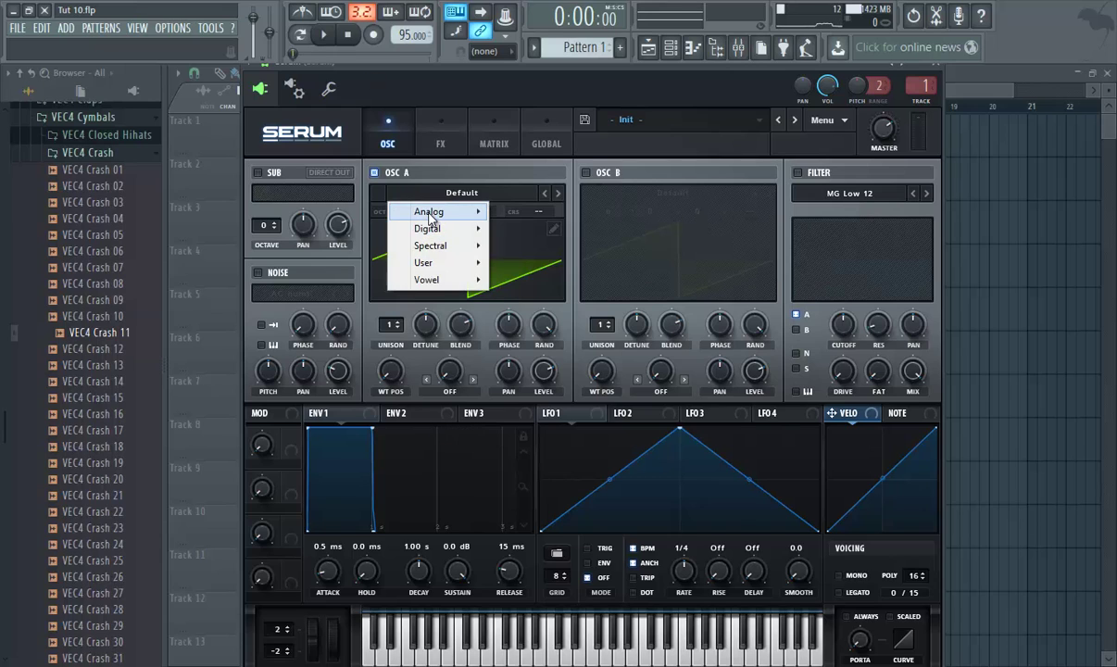
pyautogui.moveTo(429, 215)
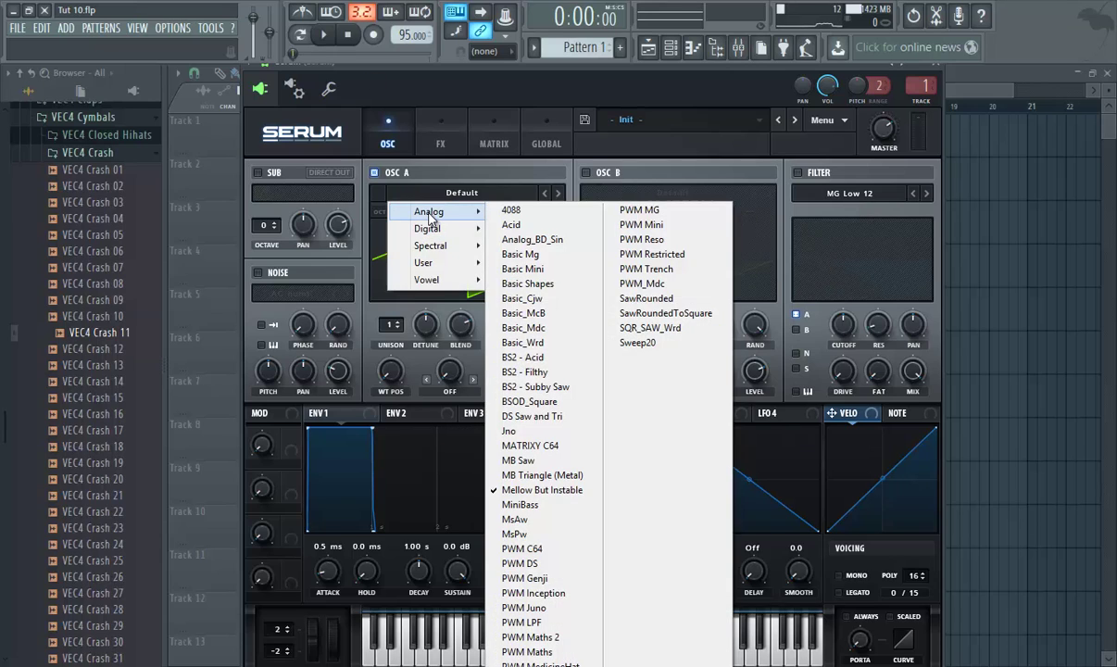
pyautogui.click(559, 497)
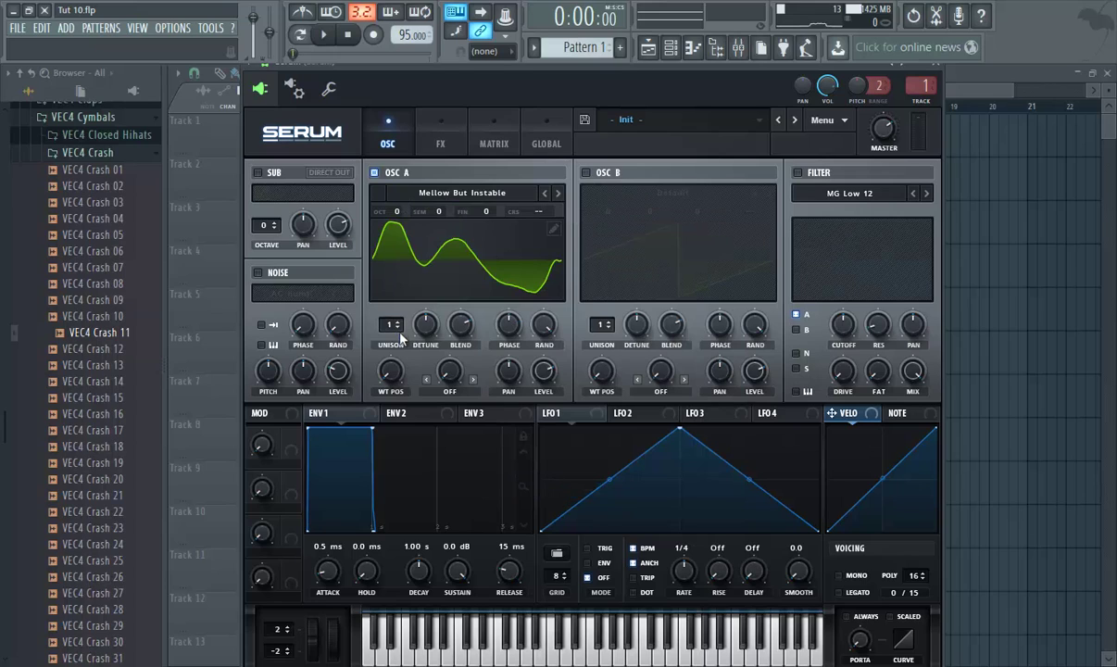
pyautogui.moveTo(400, 331); pyautogui.dragTo(414, 237)
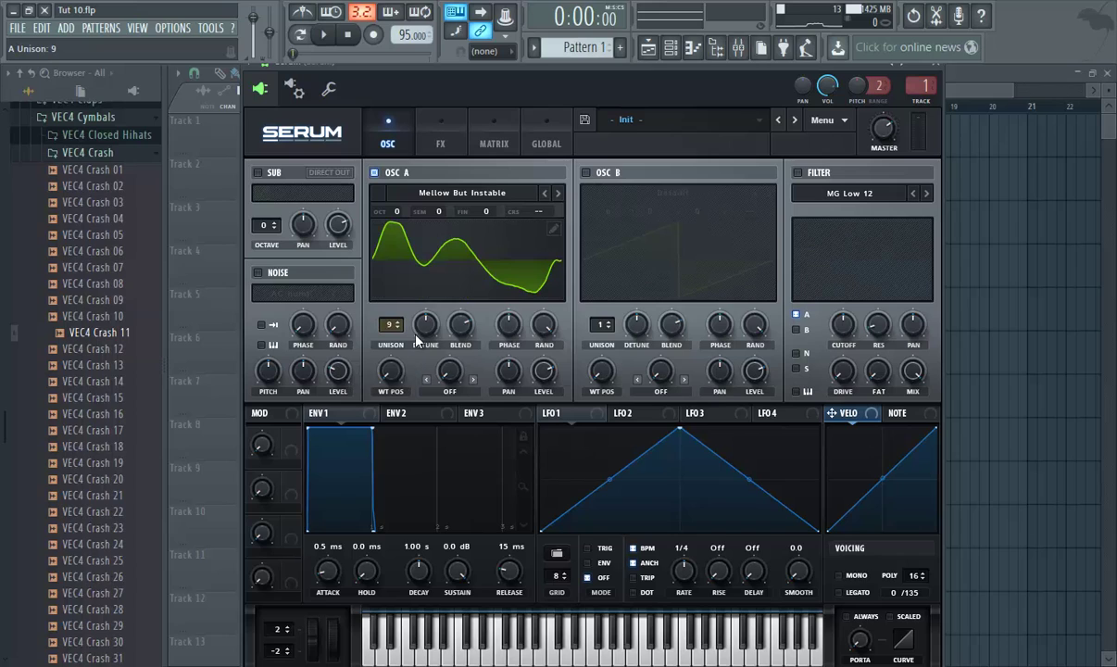
pyautogui.moveTo(424, 324); pyautogui.dragTo(440, 368)
pyautogui.moveTo(399, 374); pyautogui.dragTo(395, 338)
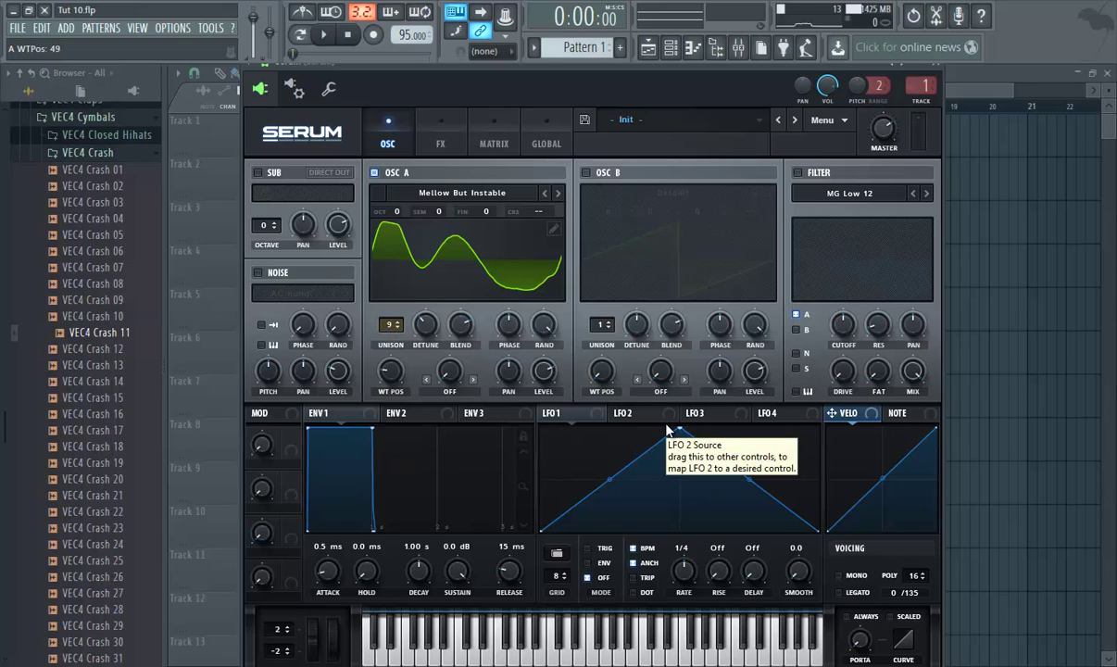
# Enable OSC B with the Basic Shapes square wave, octave +1, and level around 56%.
pyautogui.click(586, 173)
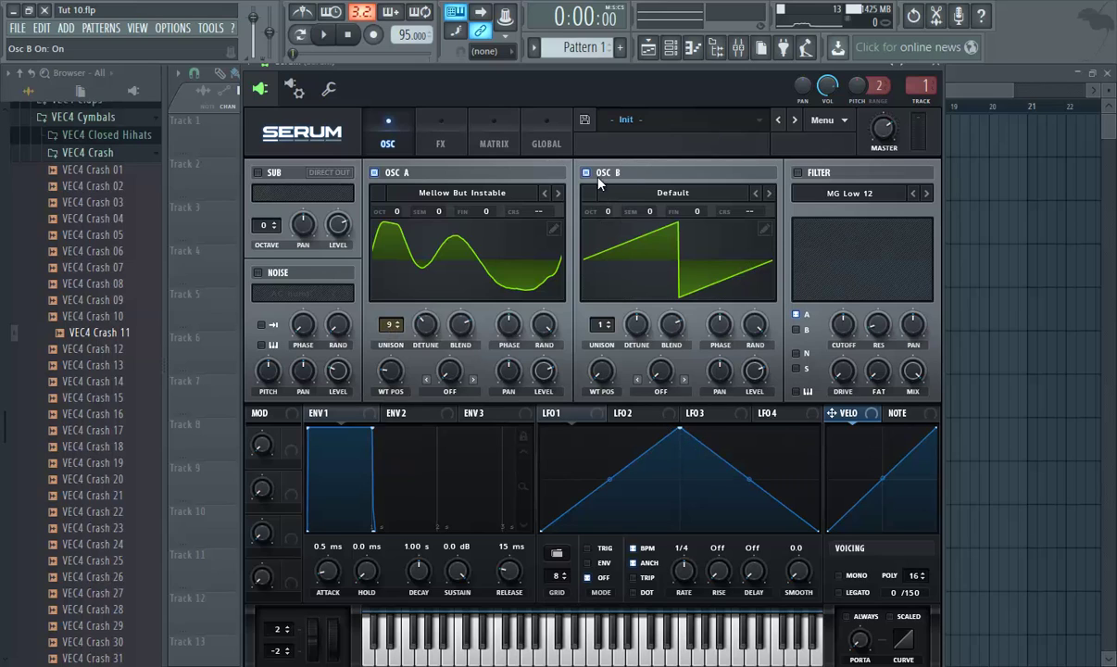
pyautogui.click(639, 193)
pyautogui.moveTo(644, 213)
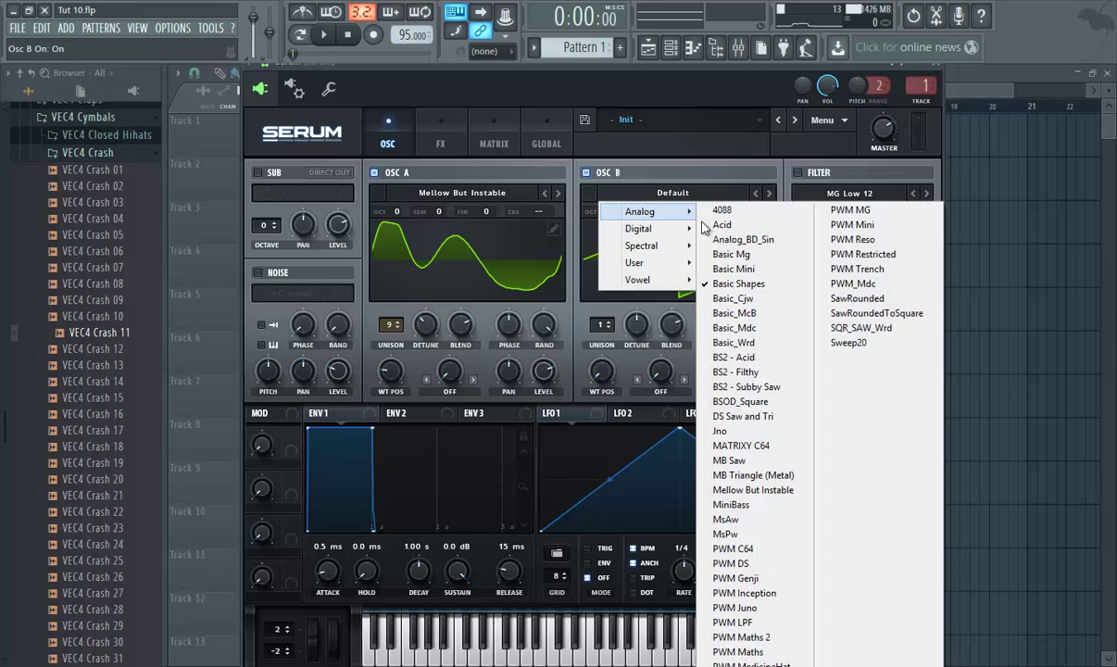
pyautogui.click(738, 284)
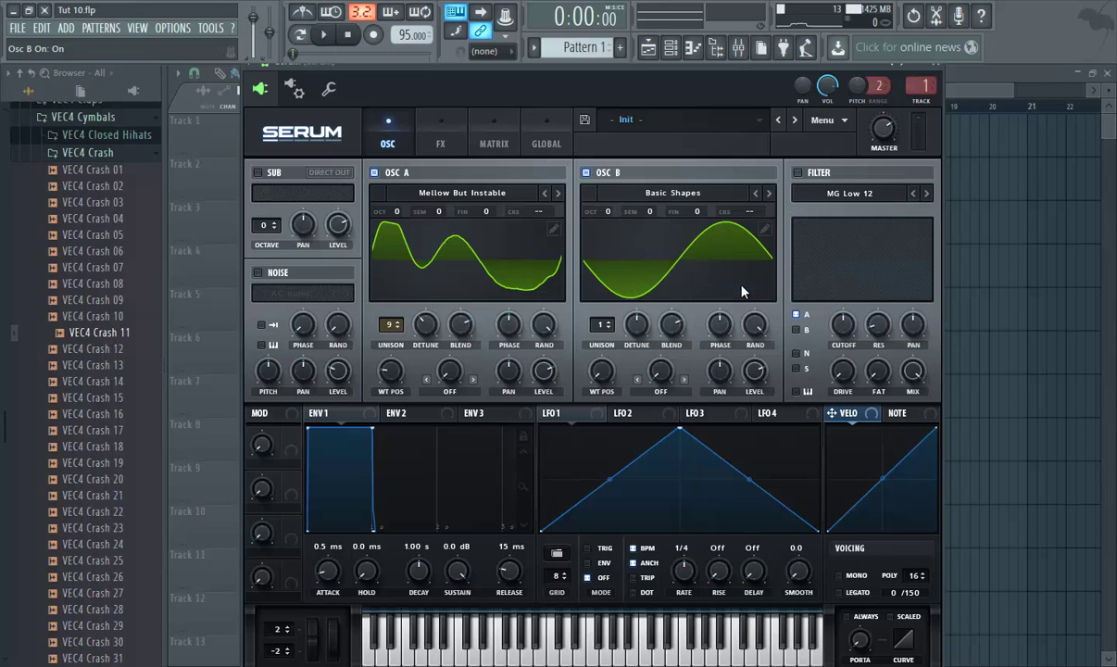
pyautogui.moveTo(601, 371); pyautogui.dragTo(604, 295)
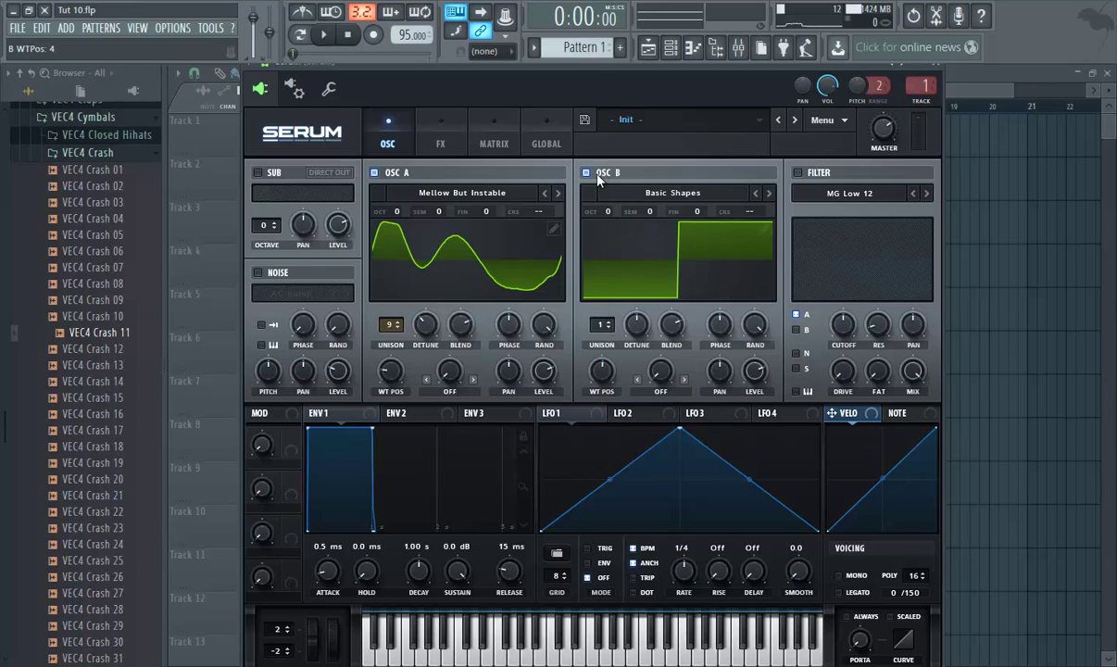
pyautogui.moveTo(607, 212); pyautogui.dragTo(611, 207)
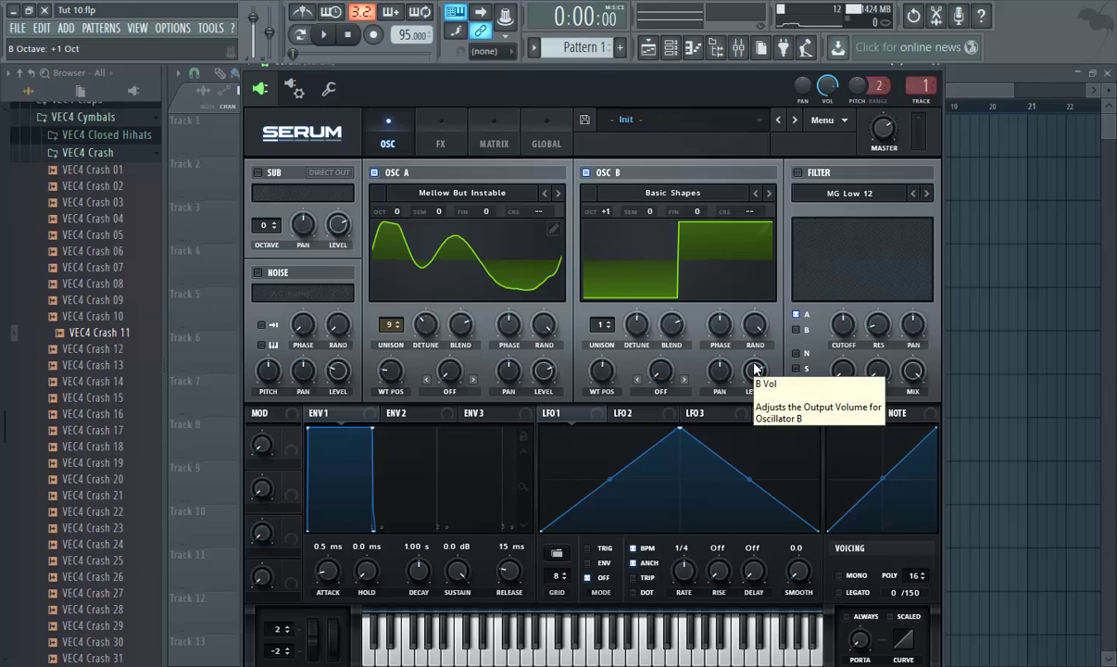
pyautogui.moveTo(755, 369); pyautogui.dragTo(742, 417)
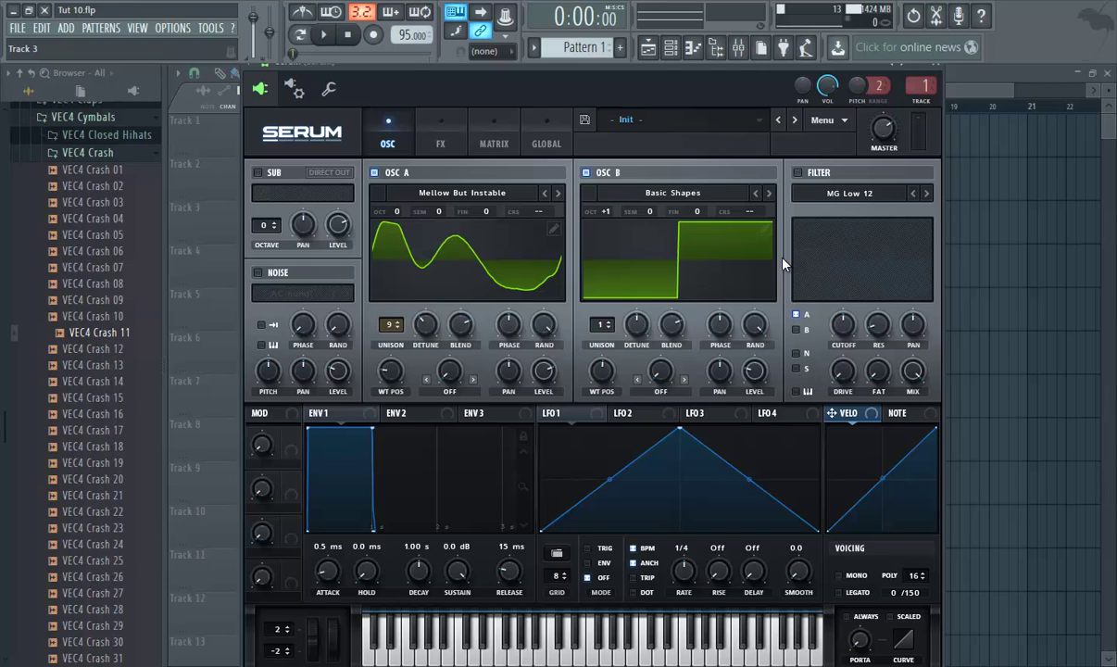
# Enable the MG Low 12 filter for oscillators A and B with a low cutoff.
pyautogui.click(798, 173)
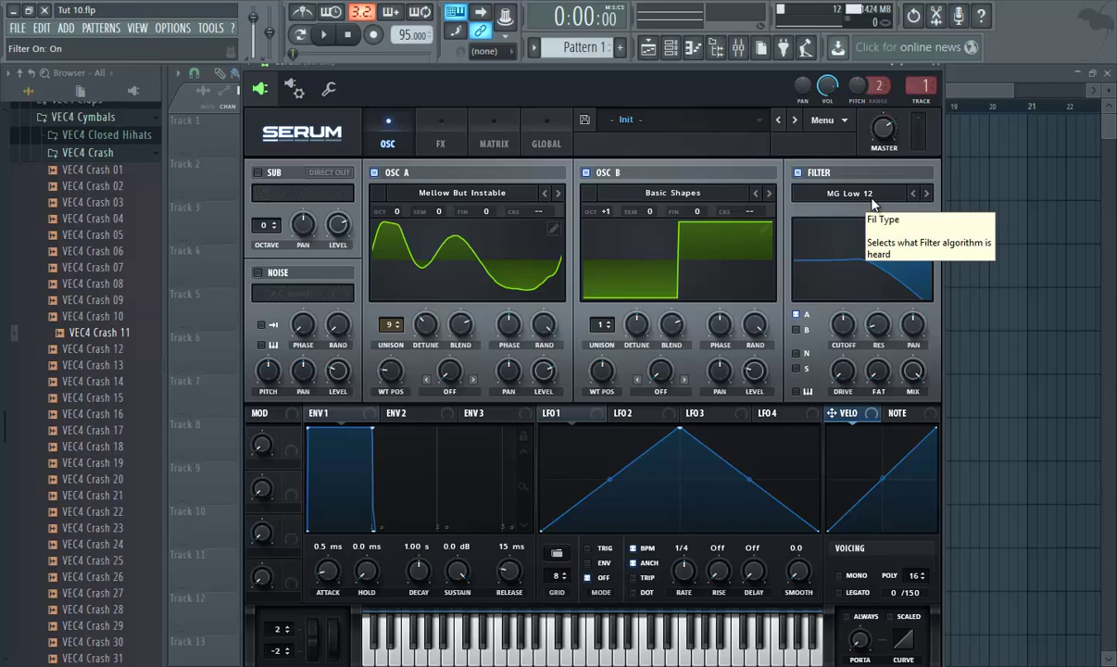
pyautogui.click(798, 331)
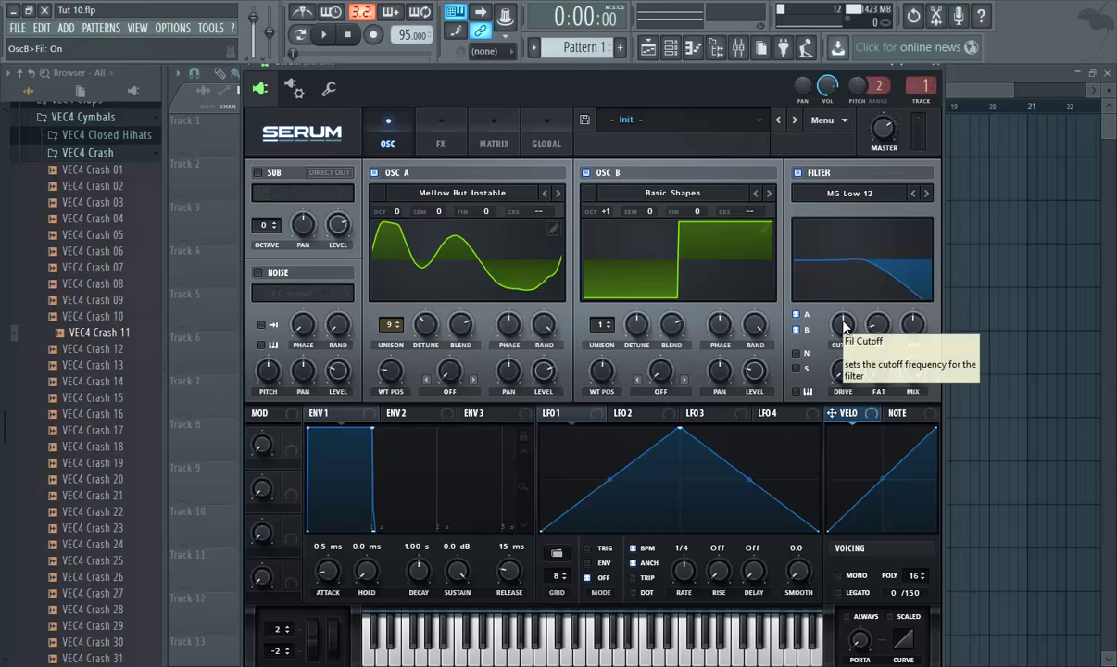
pyautogui.moveTo(845, 326); pyautogui.dragTo(839, 356)
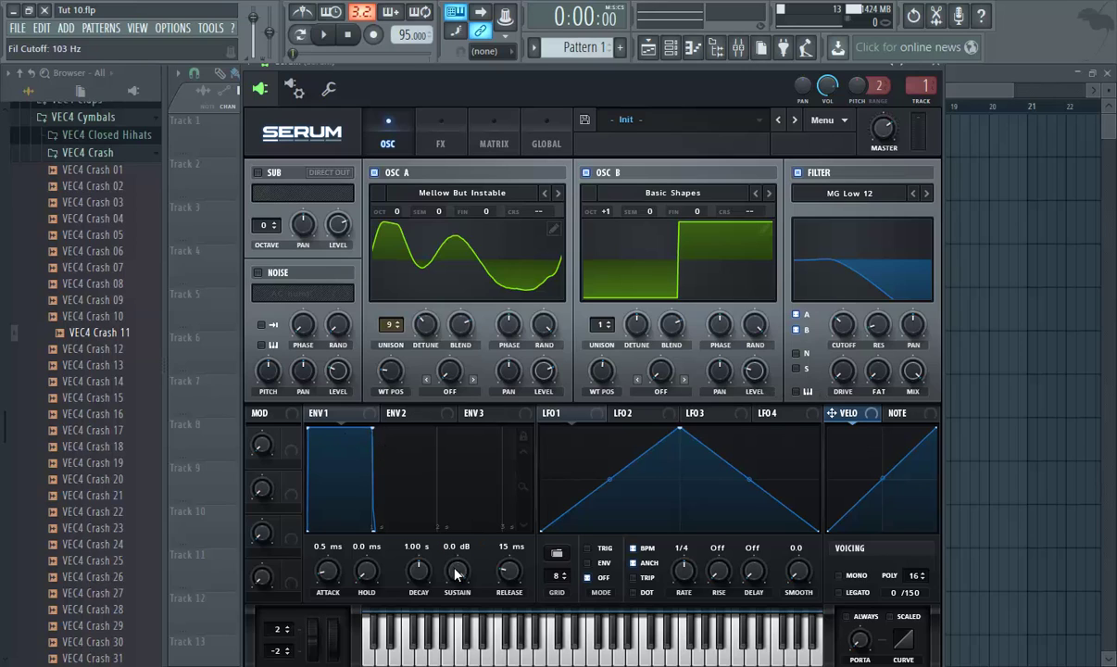
# Shape envelope 1 with sustain -inf, 836 ms decay and 72% curve, and route it to cutoff.
pyautogui.moveTo(456, 569); pyautogui.dragTo(453, 662)
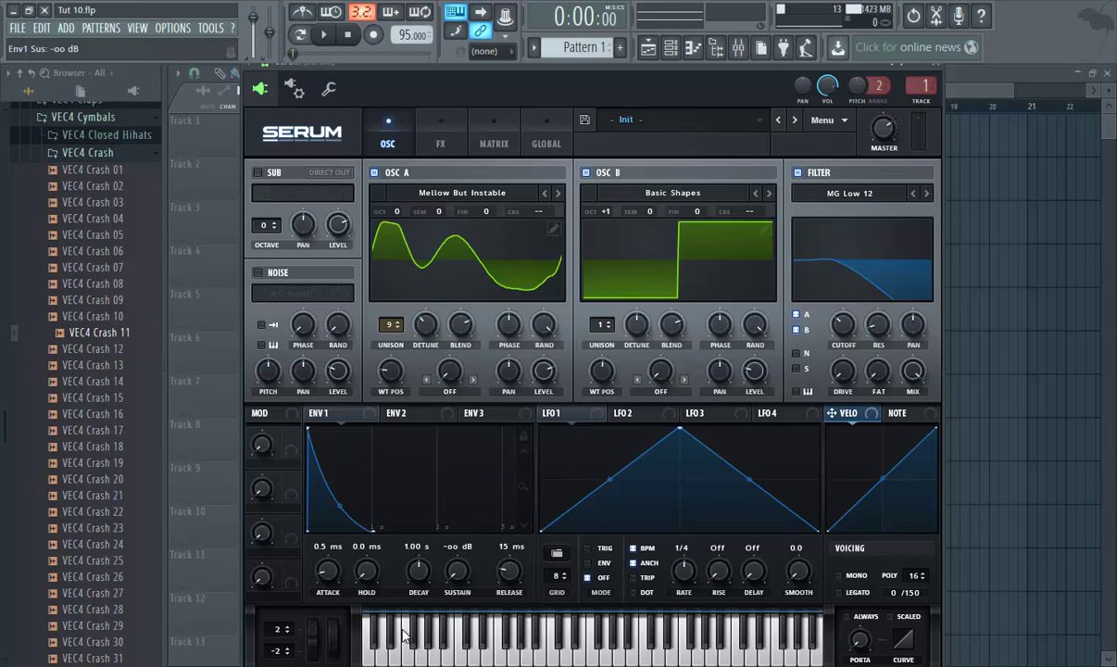
pyautogui.moveTo(417, 569); pyautogui.dragTo(412, 576)
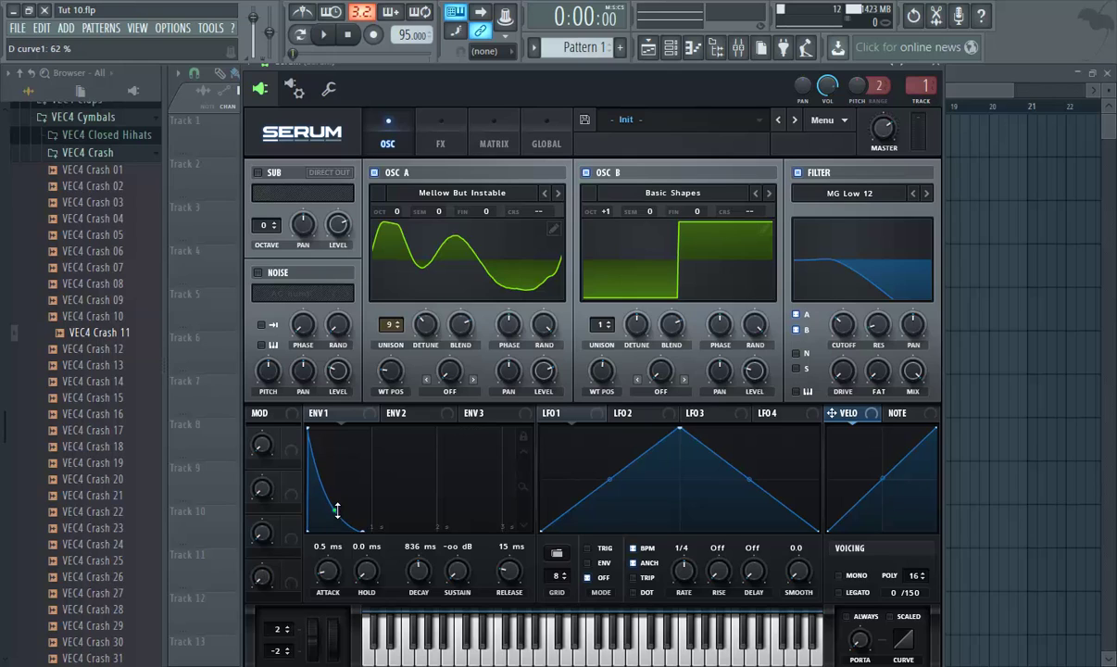
pyautogui.moveTo(339, 516); pyautogui.dragTo(340, 527)
pyautogui.moveTo(647, 391); pyautogui.dragTo(831, 318)
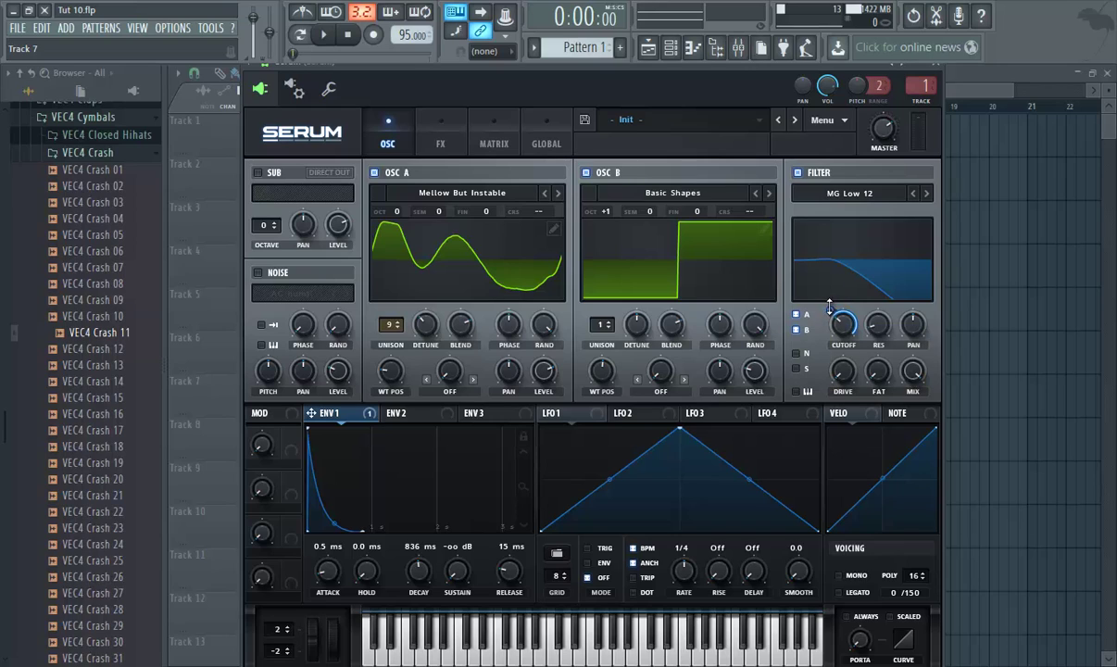
# Set envelope 1's cutoff modulation to 54 and switch on the AC hum1 noise oscillator.
pyautogui.moveTo(830, 307); pyautogui.dragTo(832, 320)
pyautogui.click(258, 275)
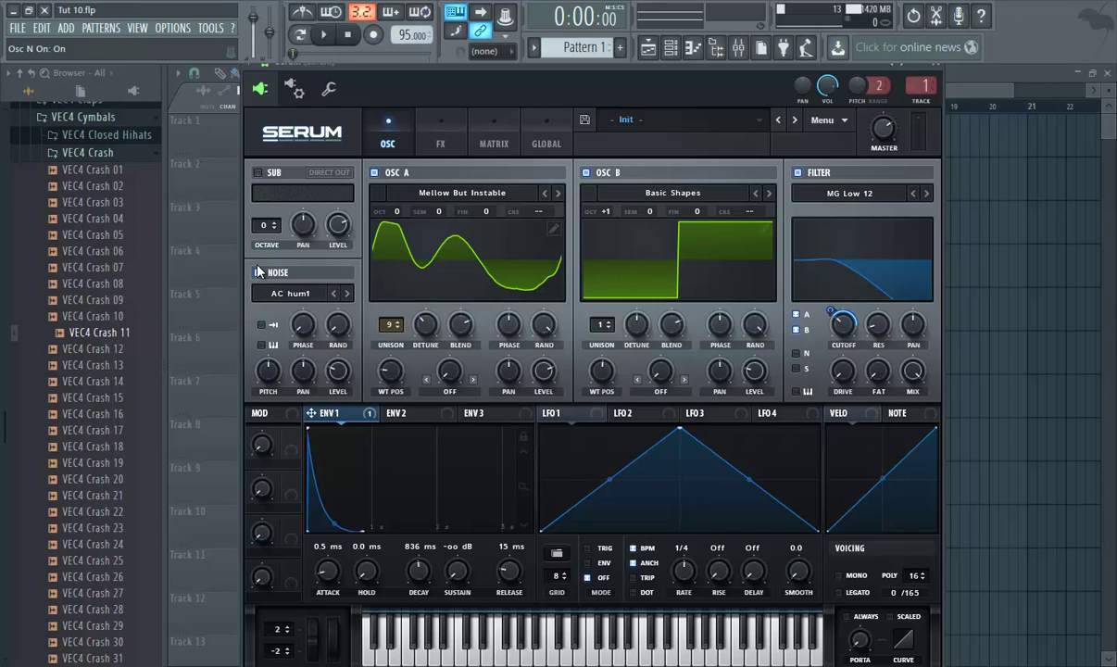
# Load Air Can 5 noise at level 0 with envelope 1 modulating it by 27, then audition.
pyautogui.click(288, 294)
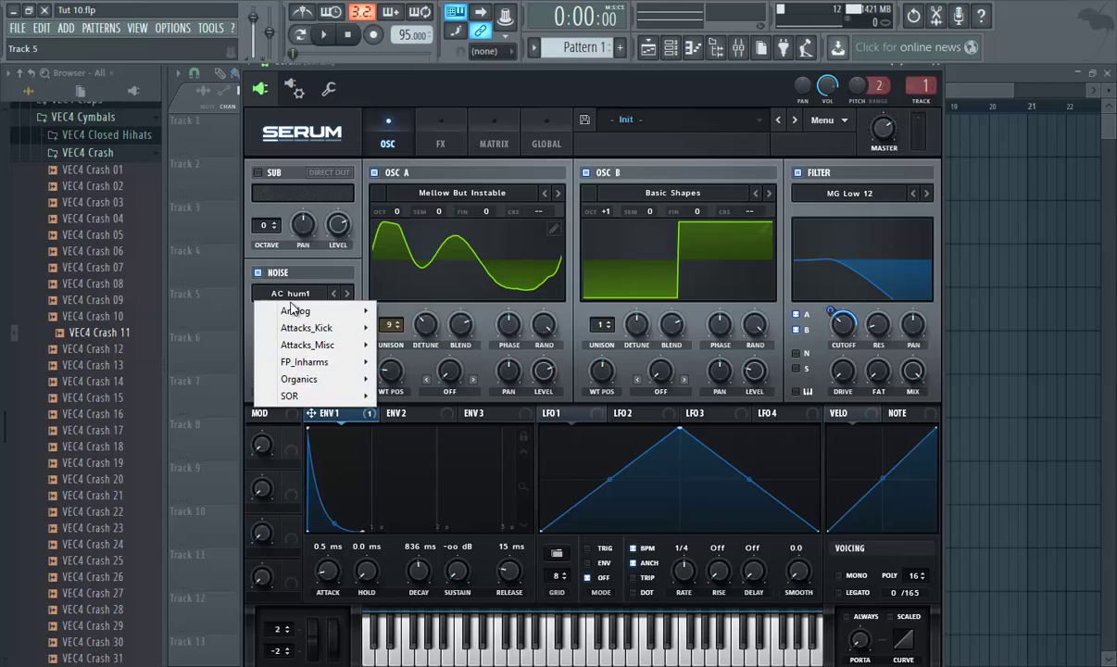
pyautogui.moveTo(303, 382)
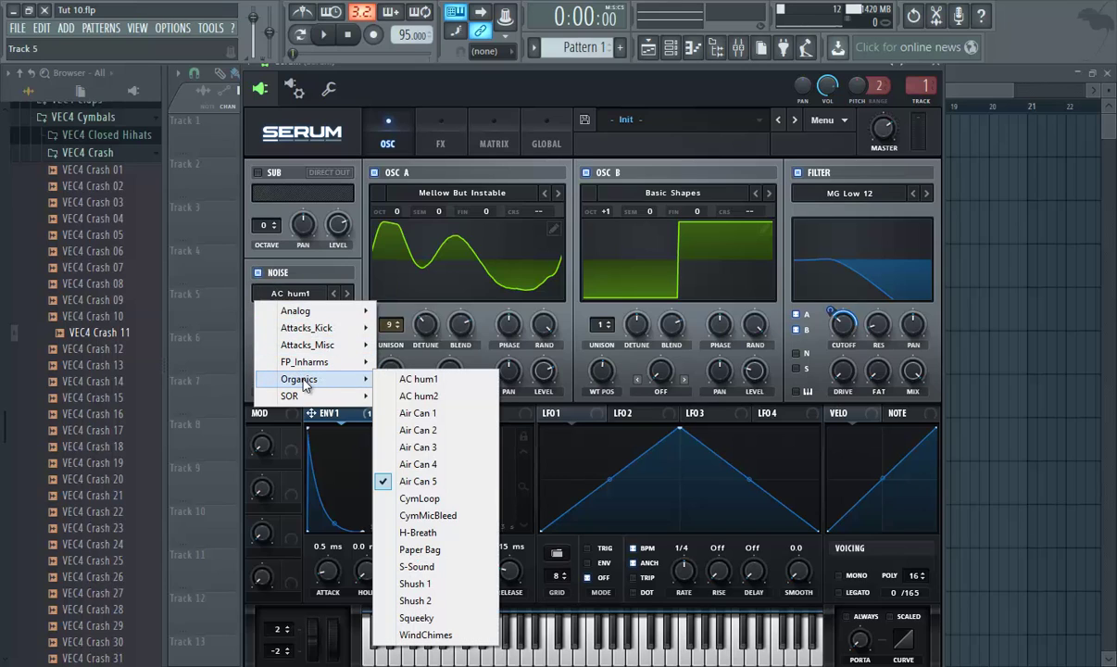
pyautogui.click(419, 482)
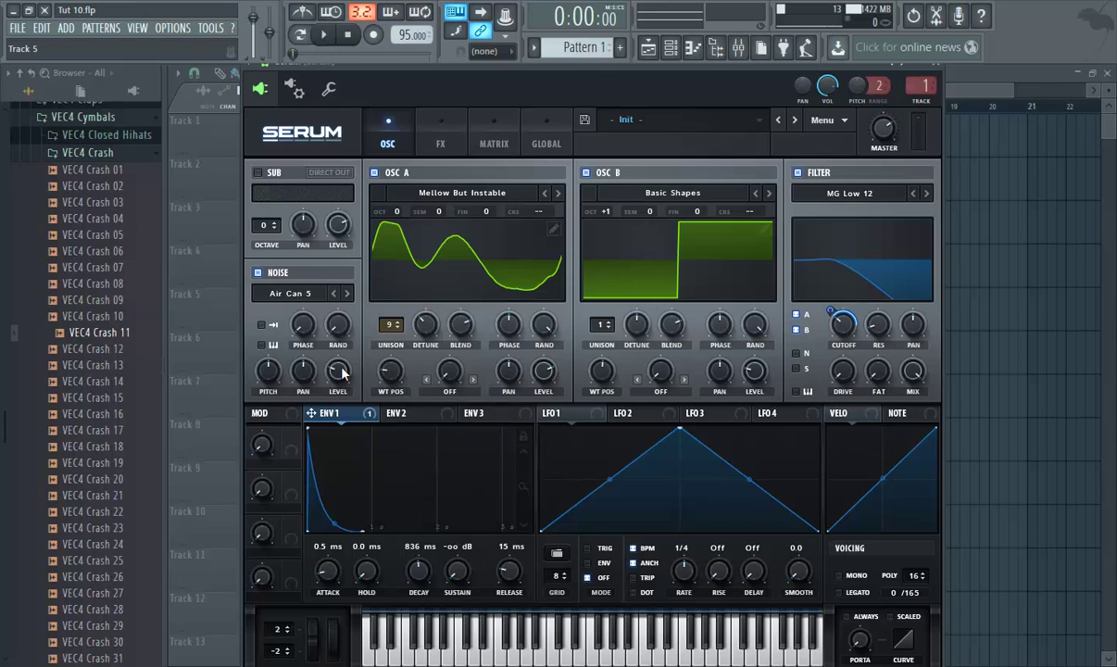
pyautogui.moveTo(340, 382); pyautogui.dragTo(282, 366)
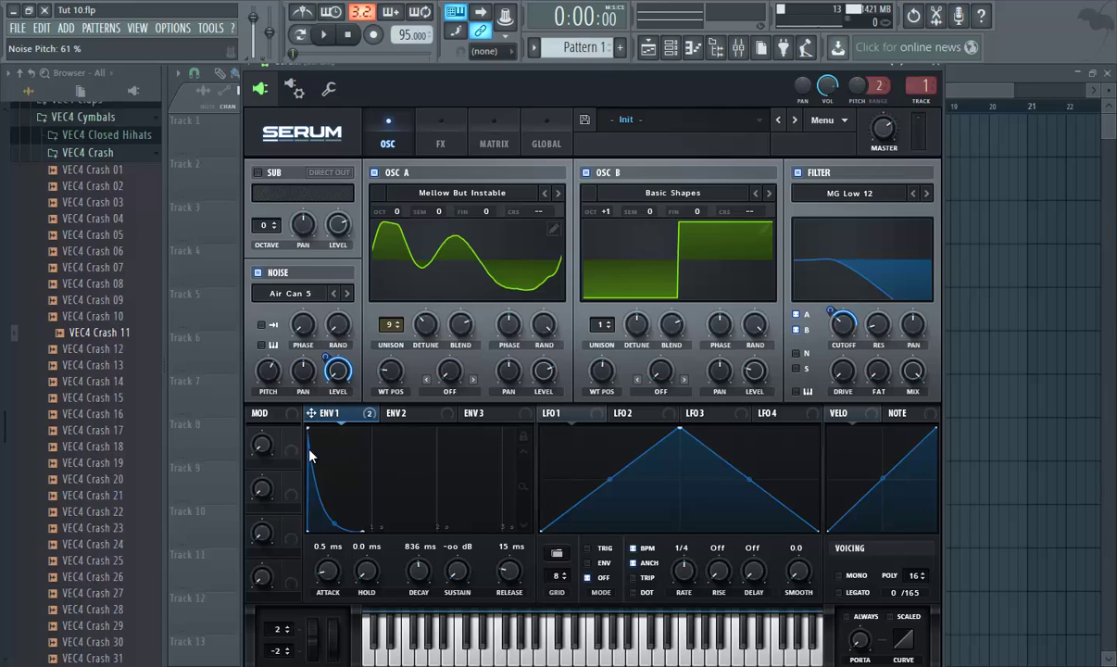
pyautogui.moveTo(316, 388)
pyautogui.mouseDown()
pyautogui.moveTo(309, 411)
pyautogui.moveTo(300, 393)
pyautogui.mouseUp()
pyautogui.press('space')
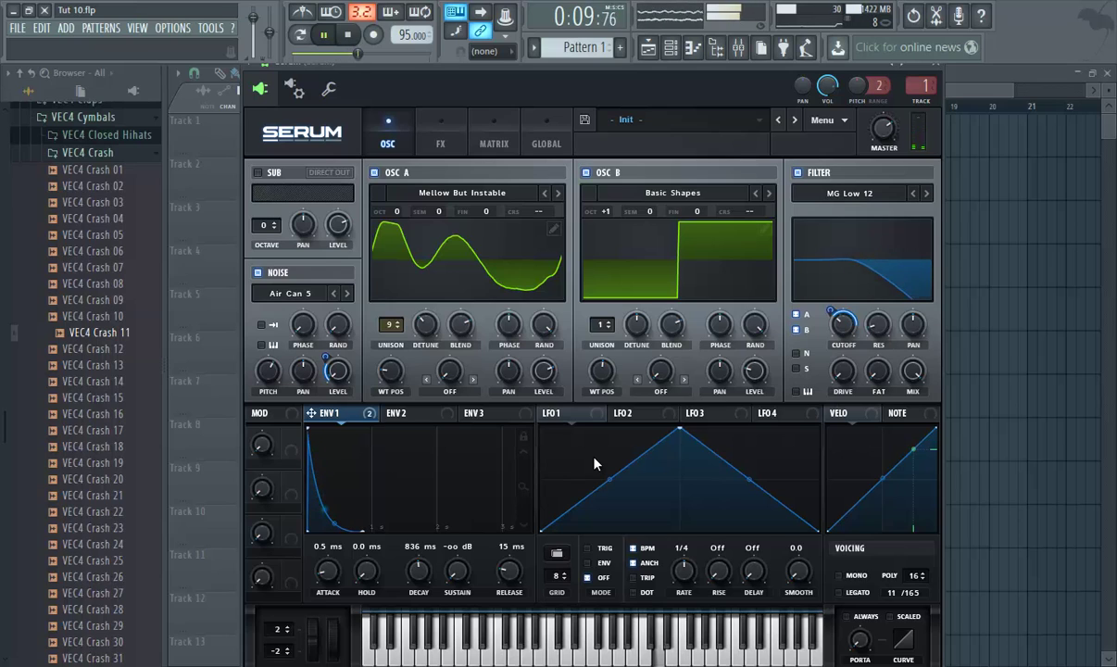
pyautogui.press('space')
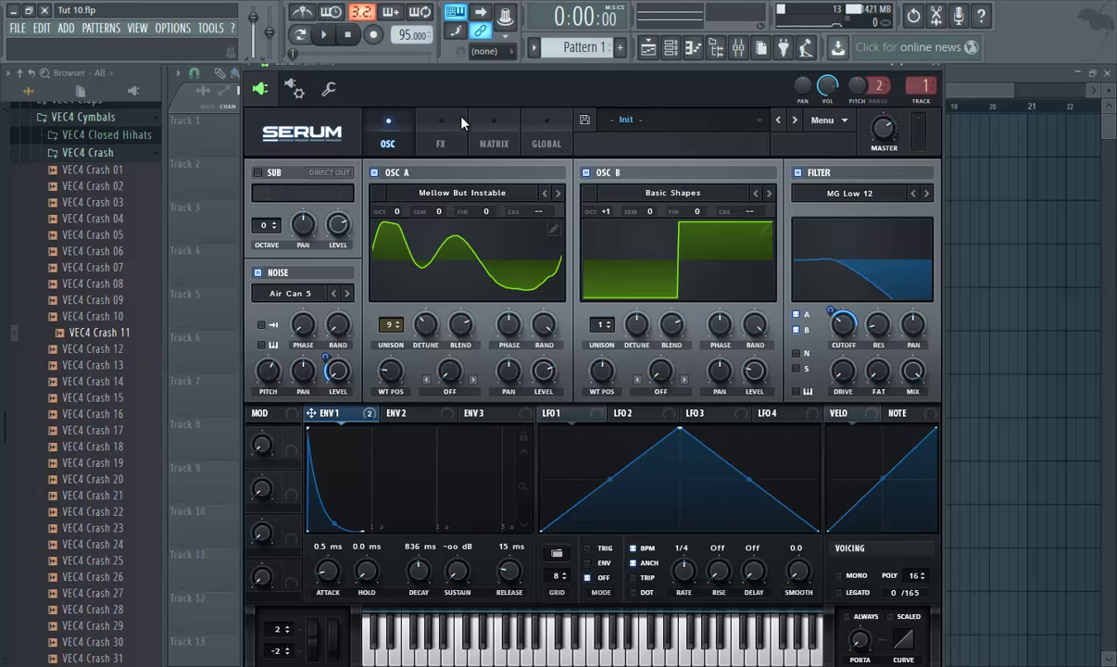
# Turn on a Ping-Pong delay with a narrow 0.8 bandwidth filter.
pyautogui.click(441, 134)
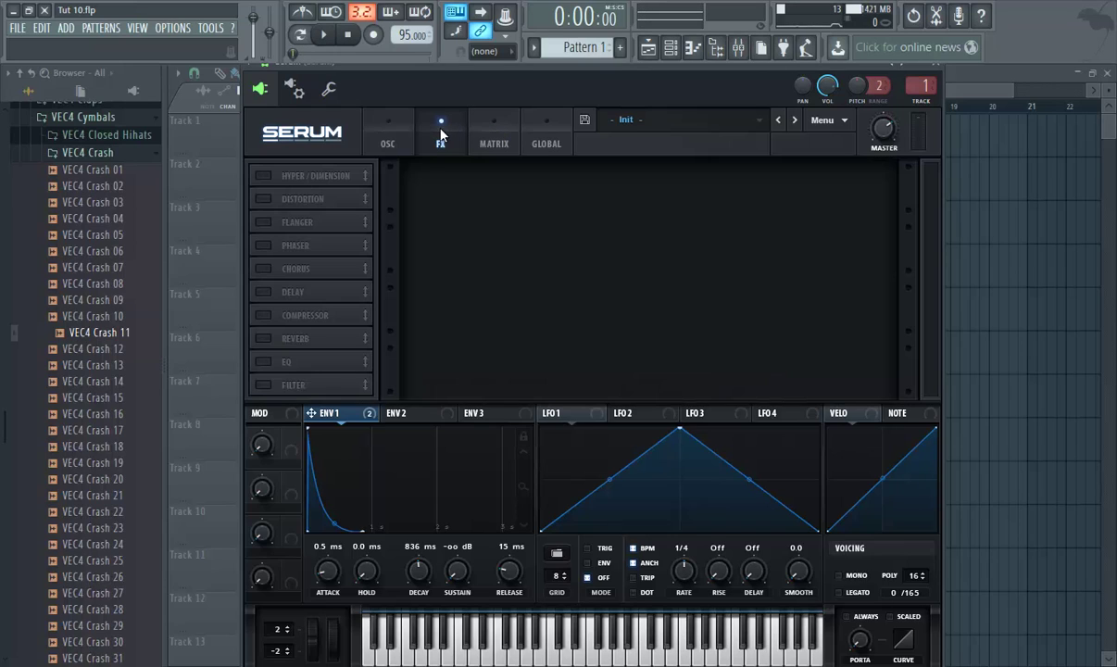
pyautogui.click(264, 293)
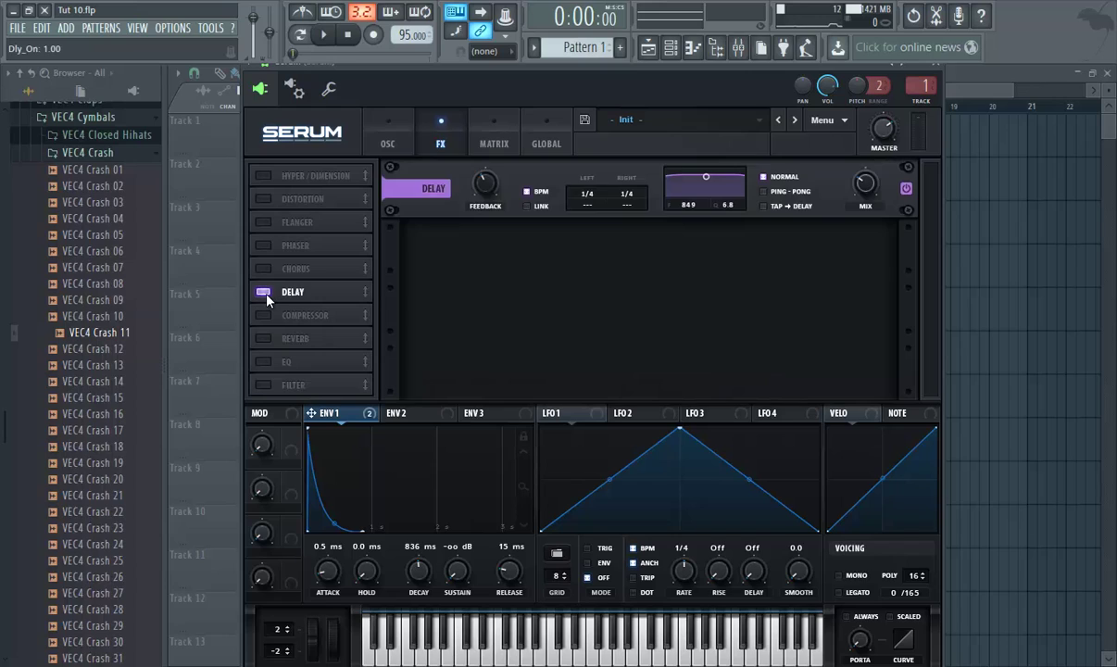
pyautogui.click(794, 192)
pyautogui.moveTo(707, 183); pyautogui.dragTo(709, 211)
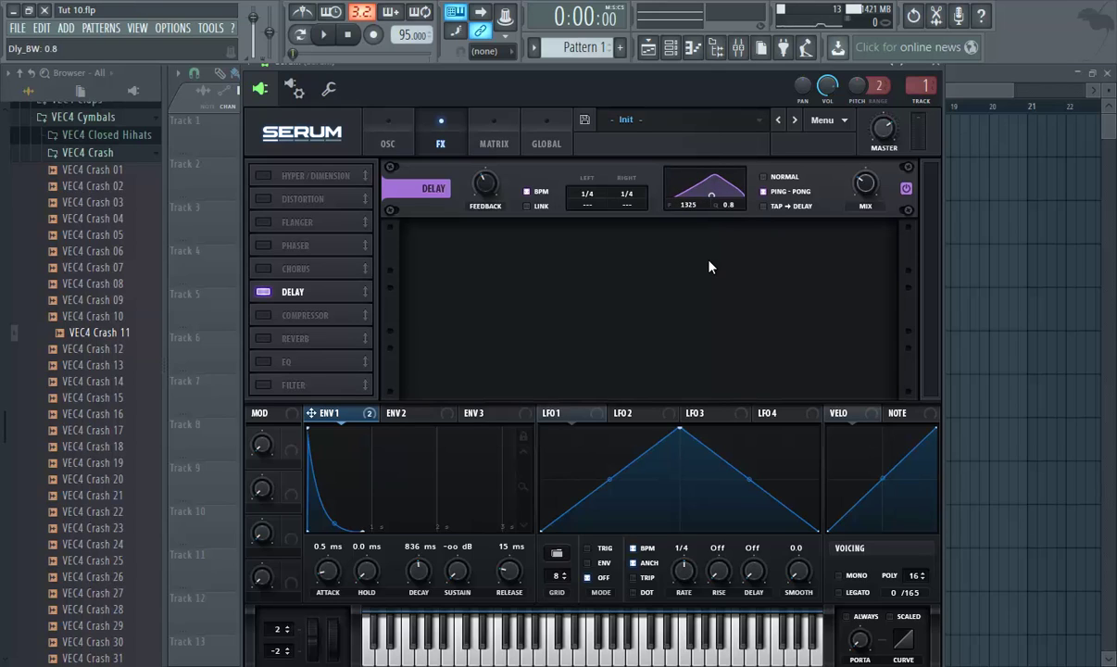
# Set both delay times to 1/8 with a right offset of 0.895.
pyautogui.click(593, 202)
pyautogui.moveTo(625, 200); pyautogui.dragTo(625, 207)
pyautogui.moveTo(625, 212); pyautogui.dragTo(625, 229)
# Enable the Compressor in multiband mode with makeup gain raised to about 6.5 dB.
pyautogui.click(264, 315)
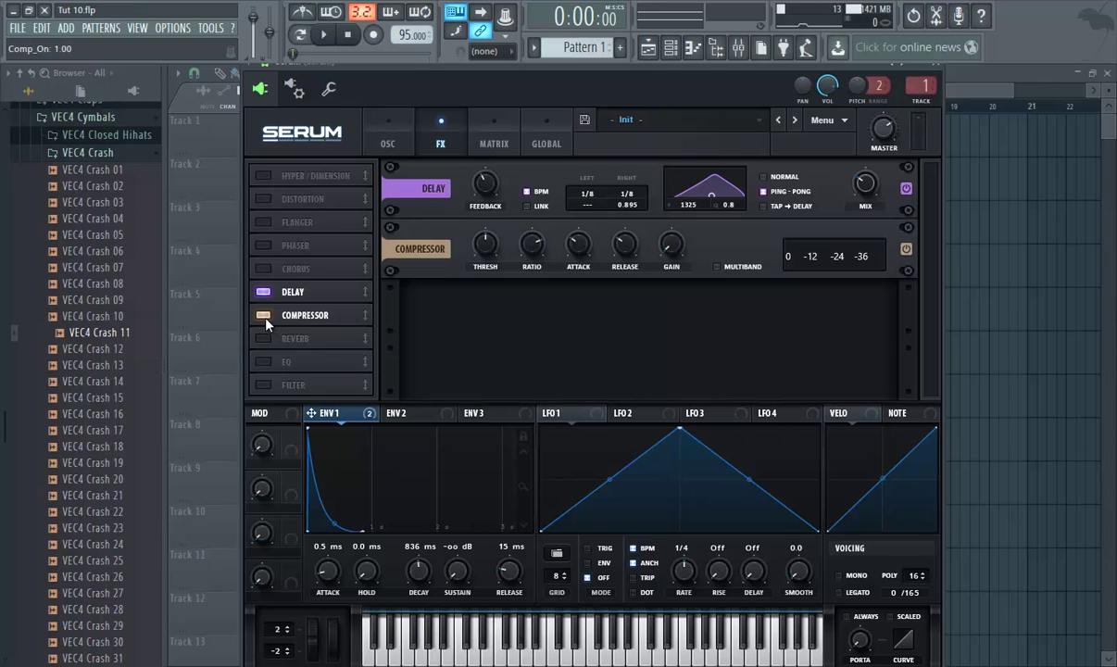
pyautogui.click(717, 268)
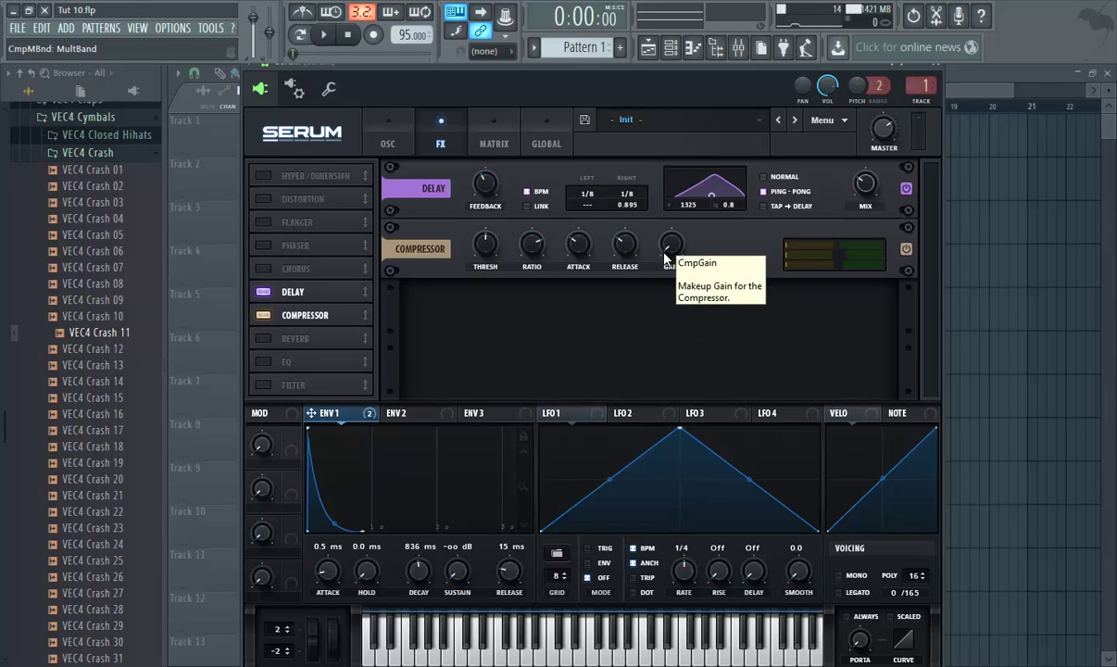
pyautogui.moveTo(665, 259); pyautogui.dragTo(678, 199)
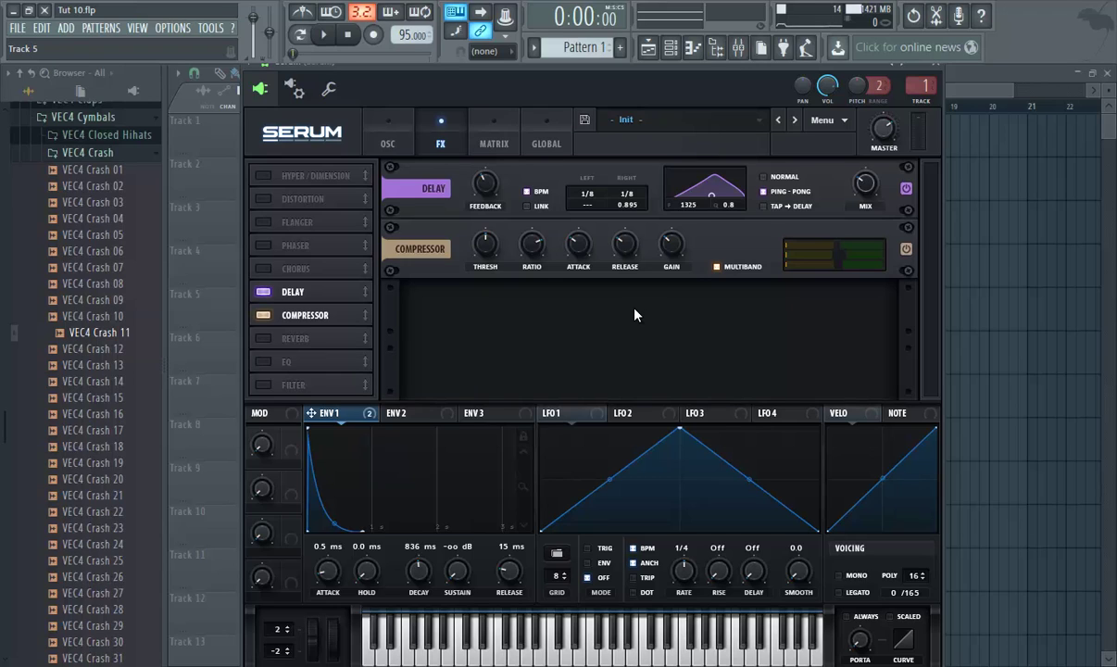
pyautogui.click(738, 47)
pyautogui.click(913, 234)
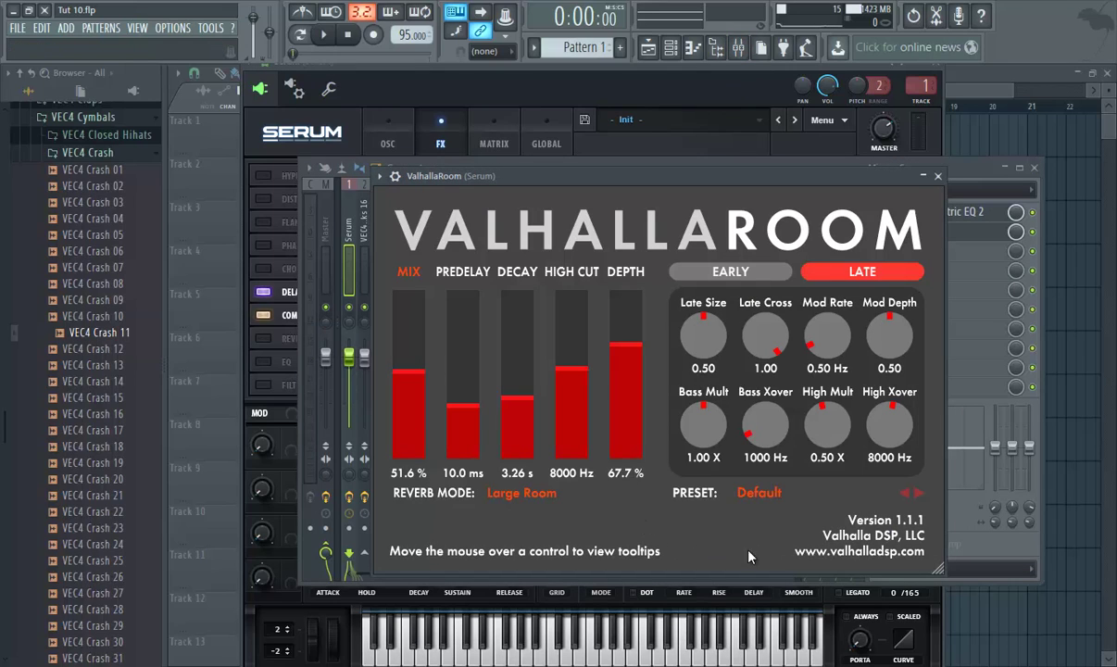
pyautogui.click(938, 177)
pyautogui.click(614, 89)
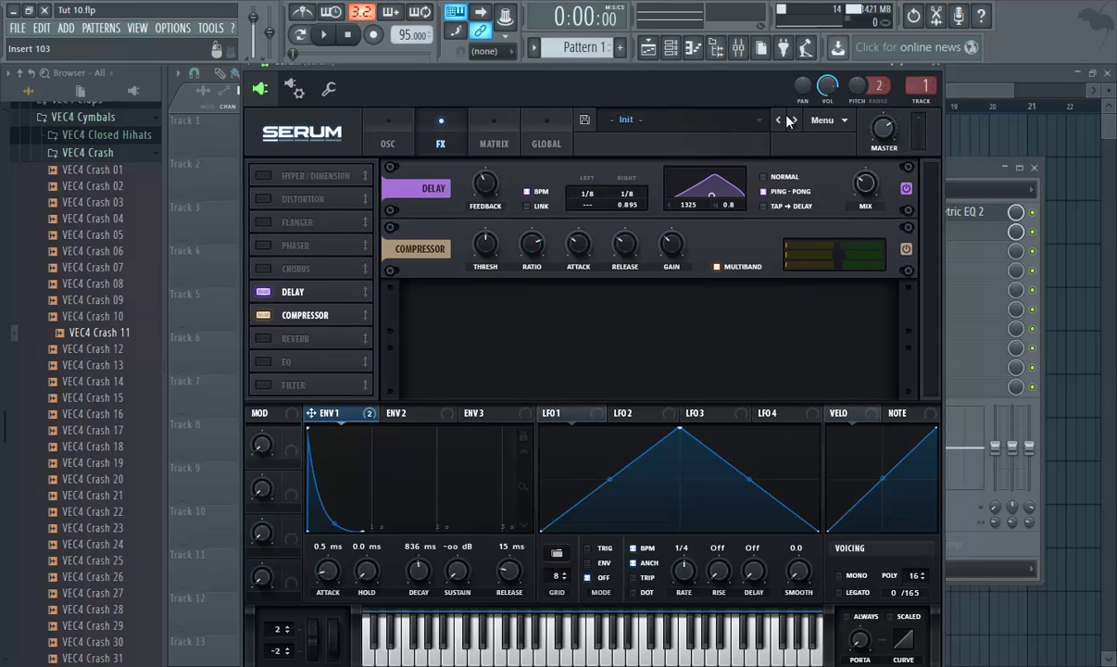
pyautogui.click(975, 165)
pyautogui.click(1034, 168)
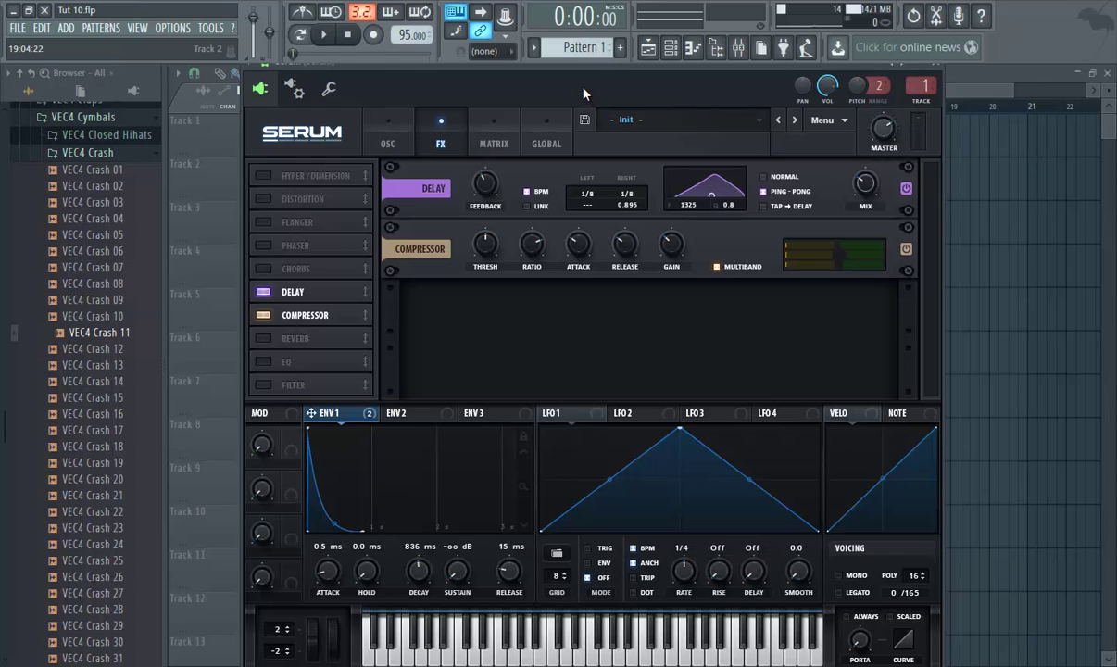
# Switch on the Reverb and set its size to 40%.
pyautogui.click(264, 341)
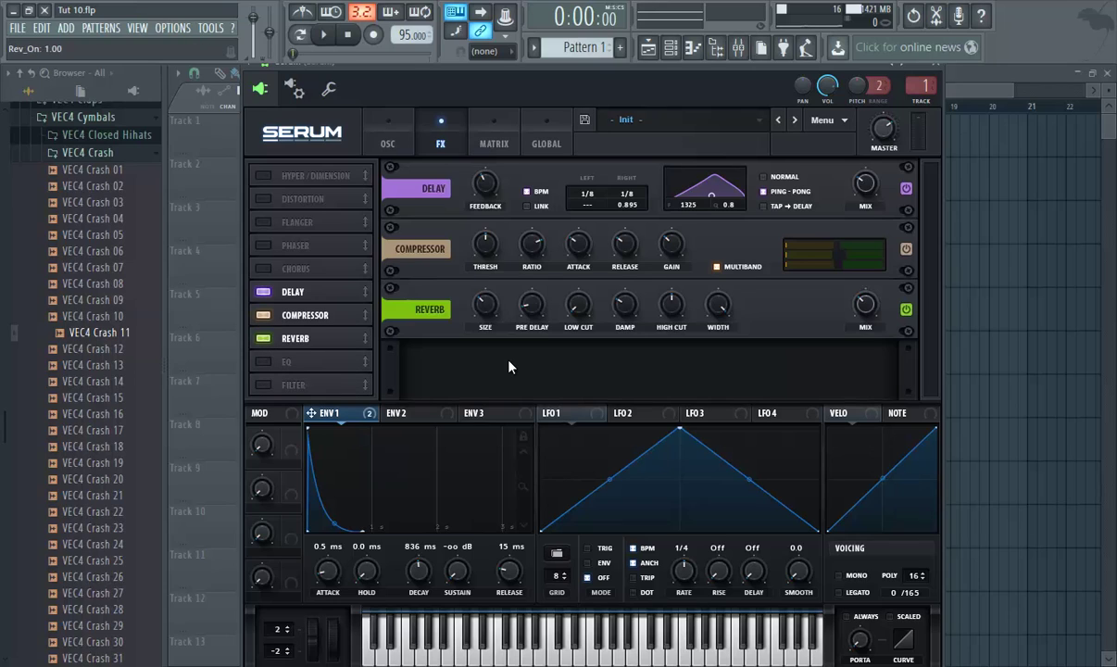
pyautogui.moveTo(490, 308); pyautogui.dragTo(490, 295)
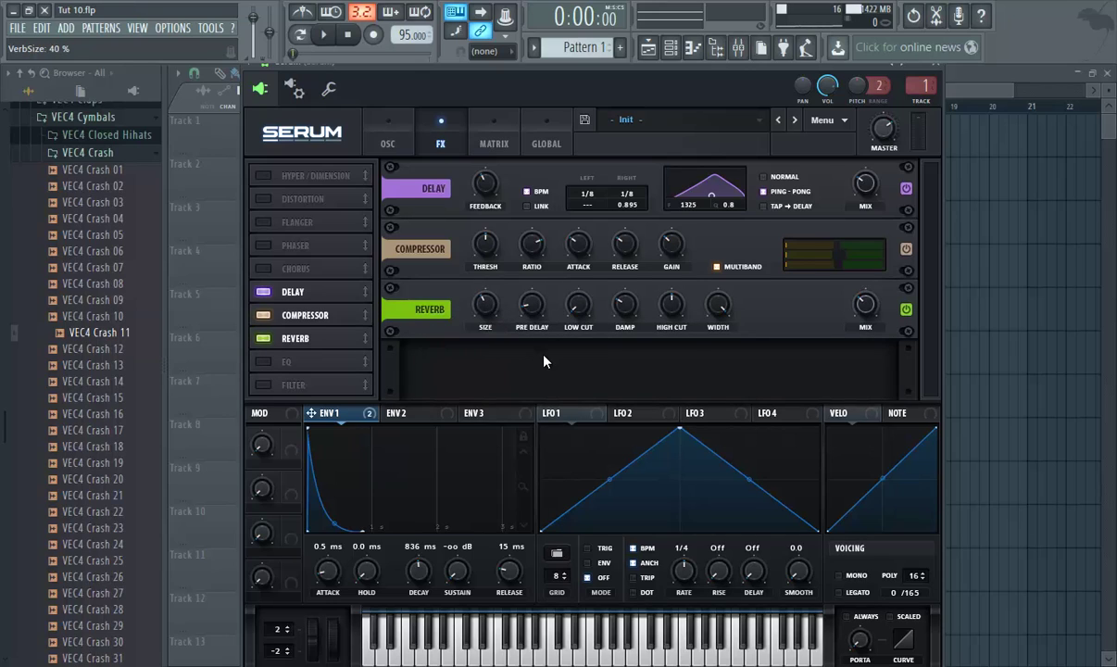